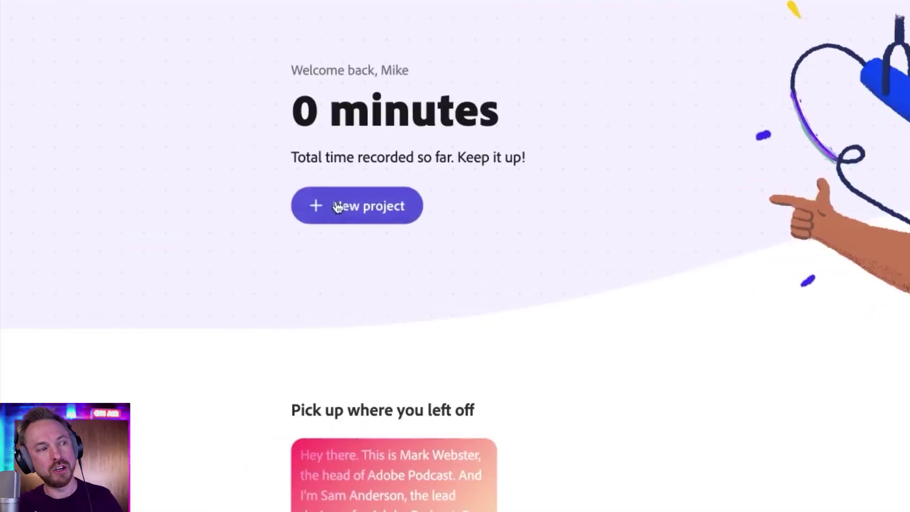
Create the 'Untitled - May 19, 2023' project, then return home and scroll toward Mic Check.
left_click(205, 224)
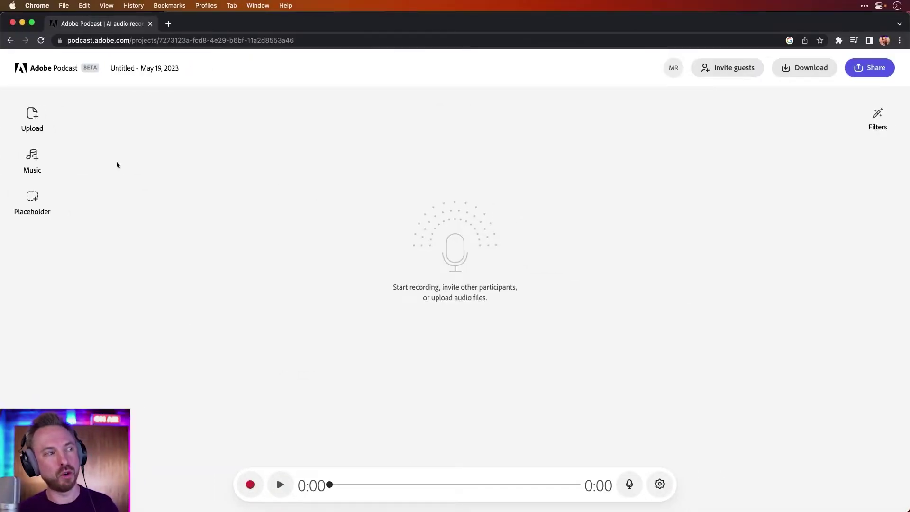
left_click(61, 76)
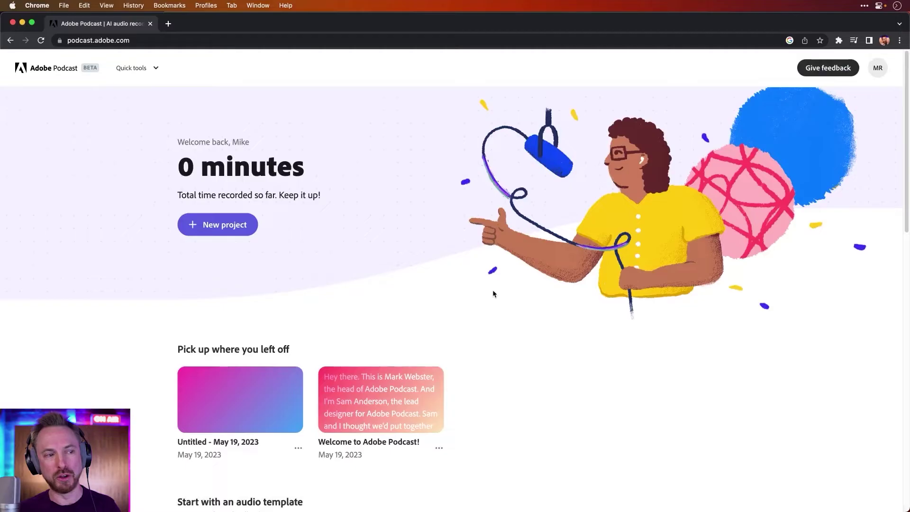
scroll(375, 259, "down", 3)
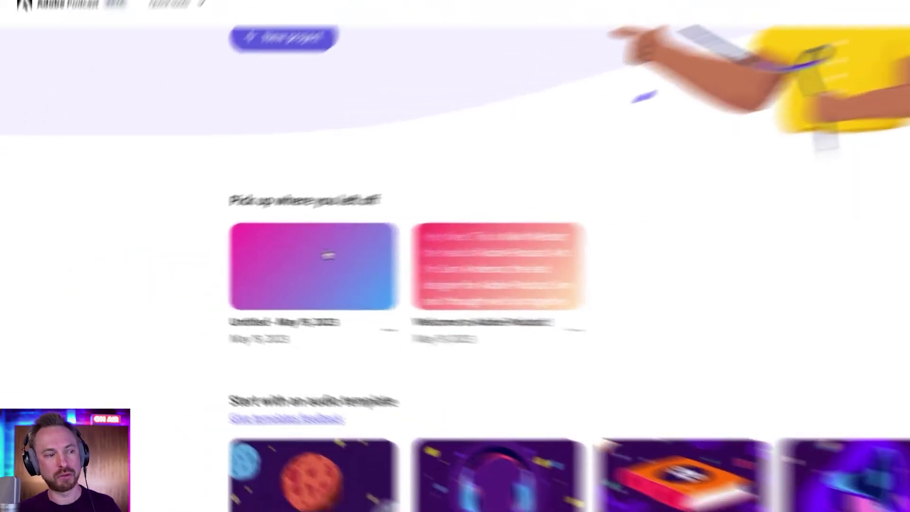
scroll(328, 256, "down", 5)
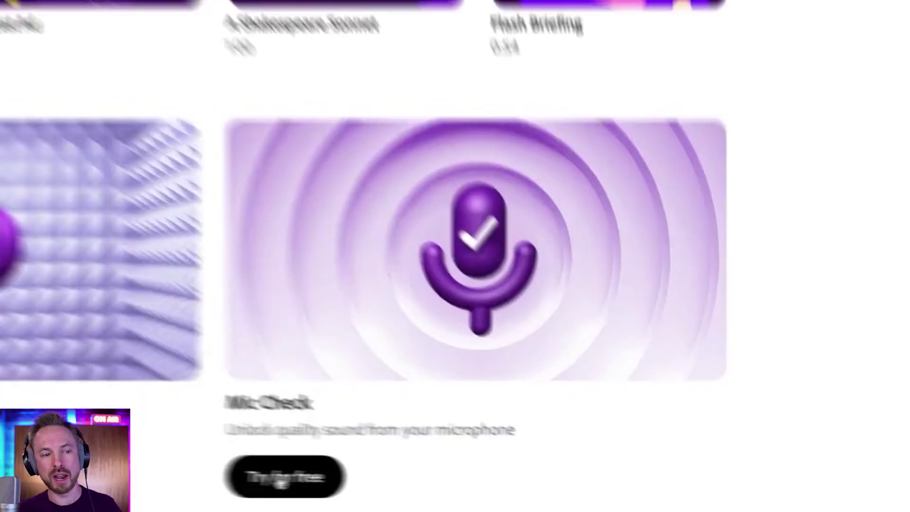
Run Mic Check, testing the microphone twice until all four setup tests pass.
left_click(339, 481)
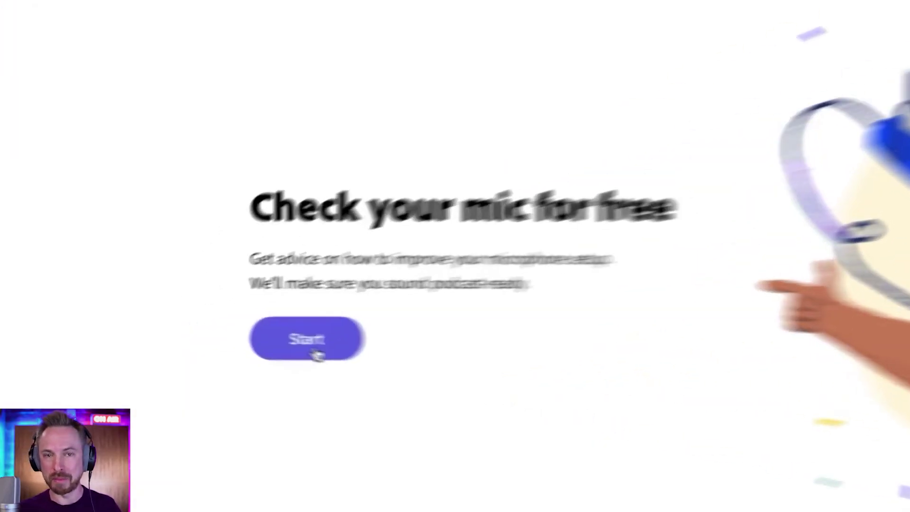
left_click(326, 345)
left_click(325, 347)
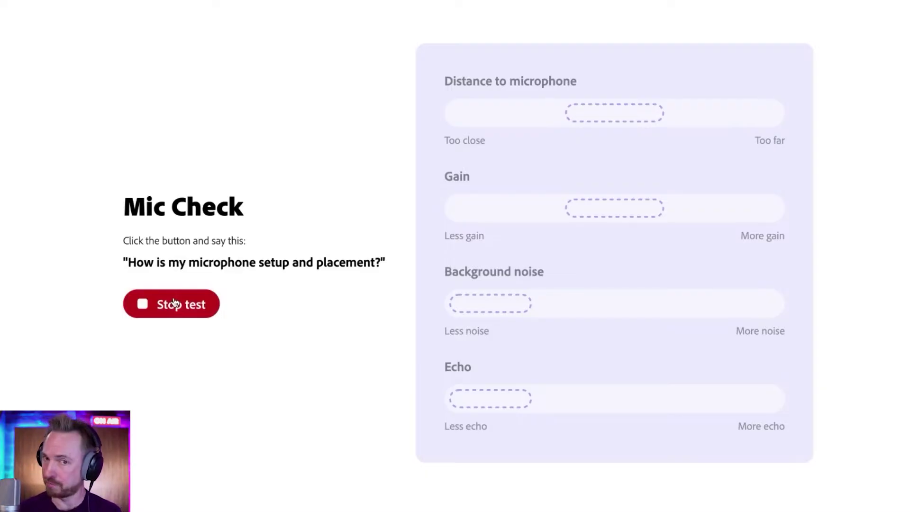
left_click(174, 303)
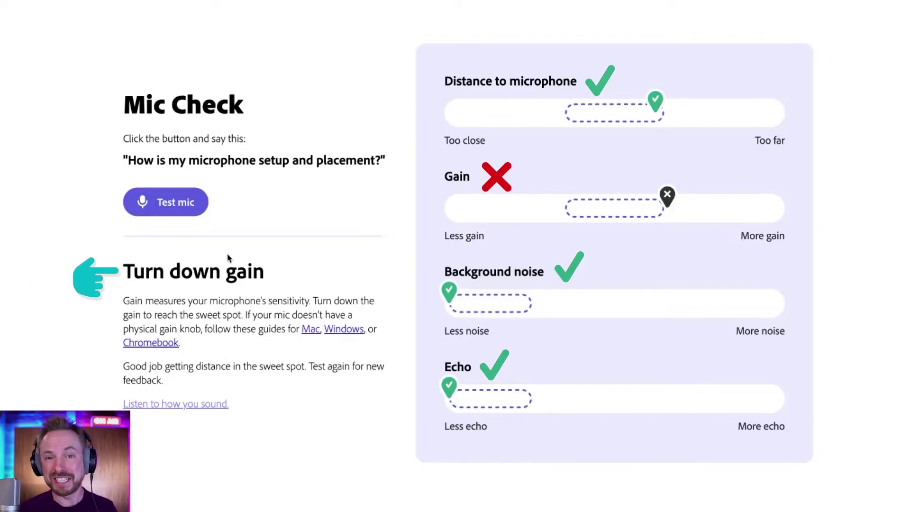
left_click(185, 208)
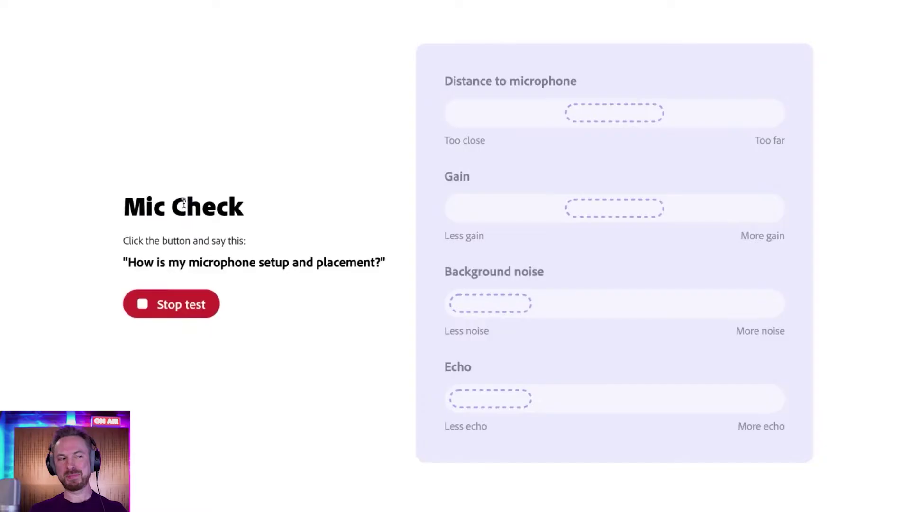
left_click(153, 309)
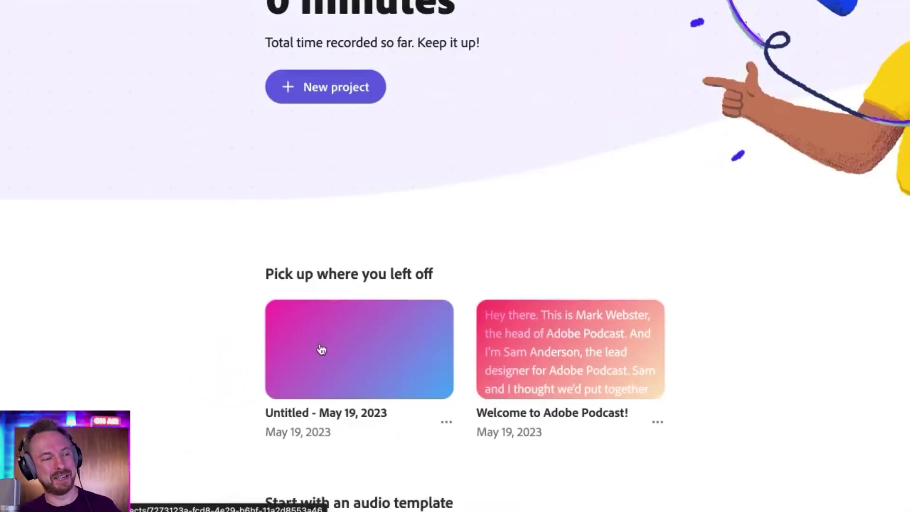
Open the untitled project and rename it 'MRC Episode 1'.
left_click(216, 400)
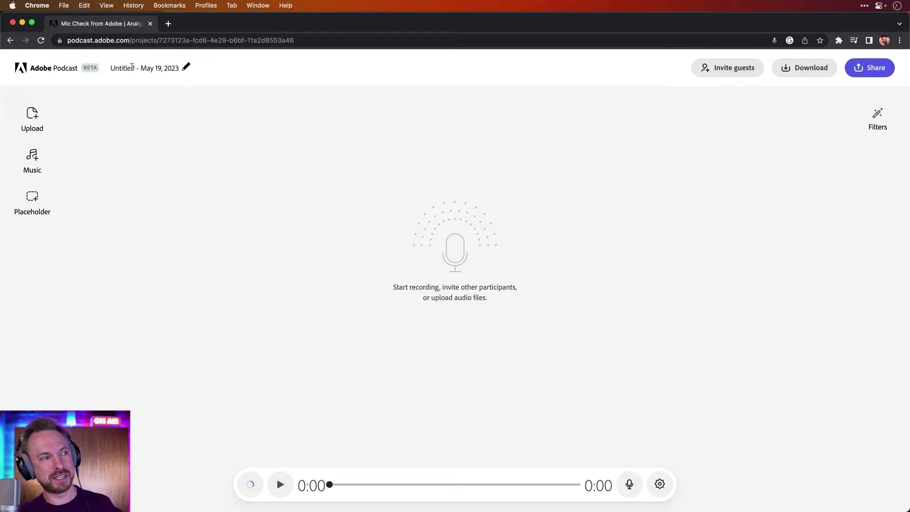
left_click(132, 67)
type("MRC Episode 1")
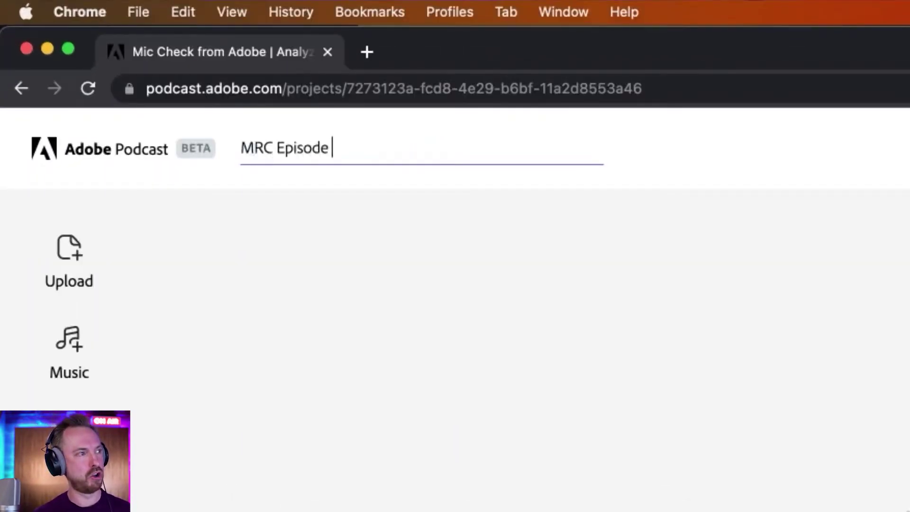
key("Return")
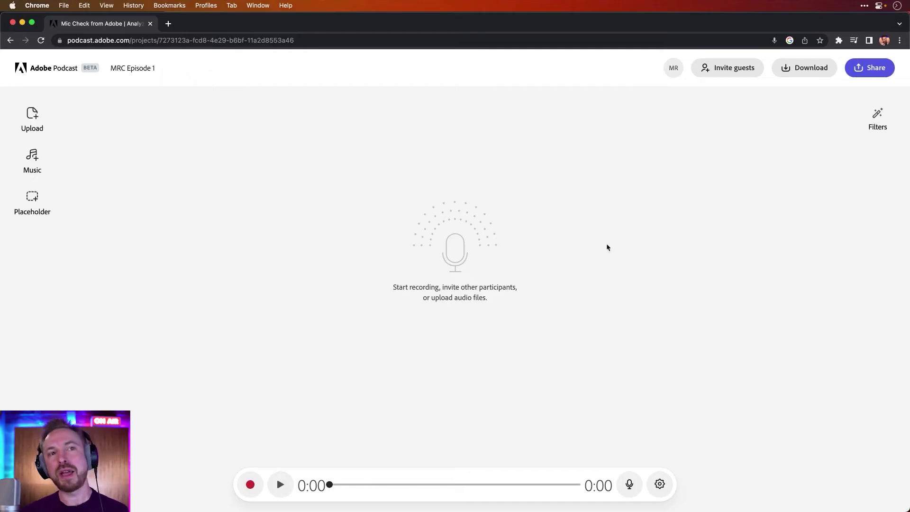
Browse the Invite guests options and the music library, then try a placeholder block.
left_click(726, 68)
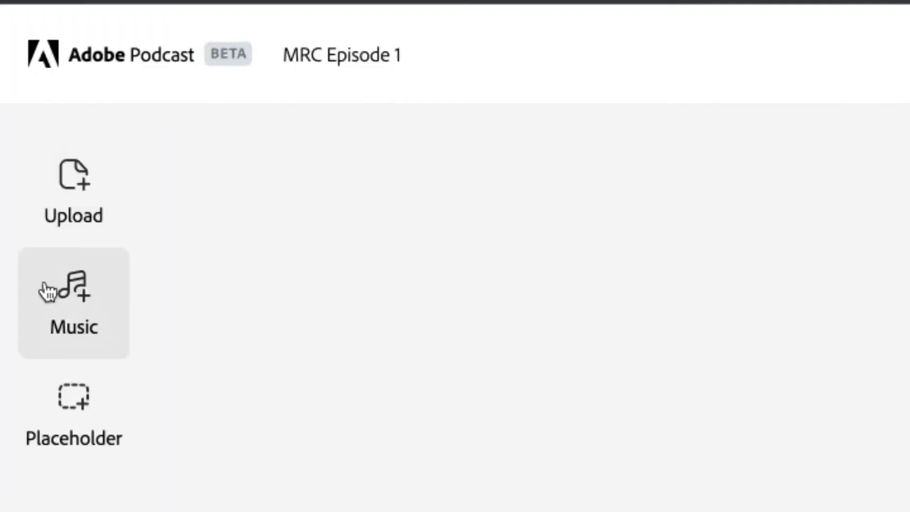
left_click(24, 157)
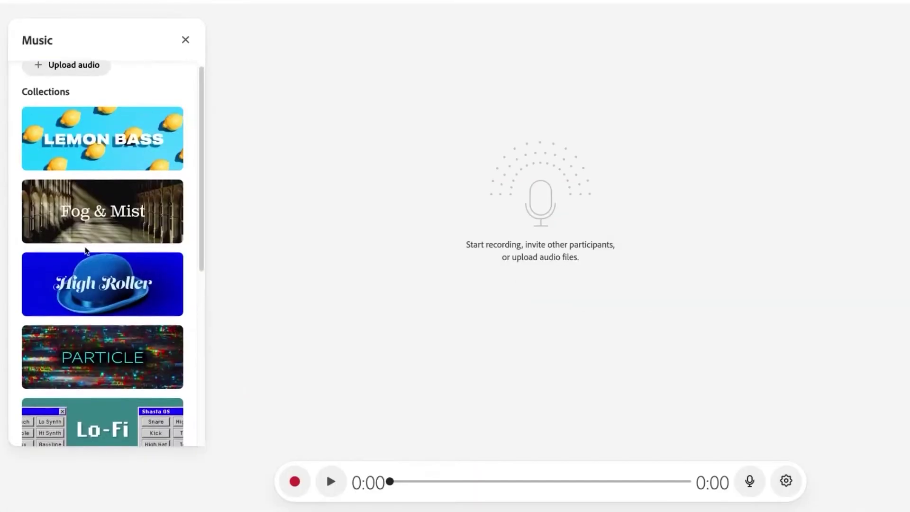
scroll(85, 254, "down", 7)
left_click(324, 246)
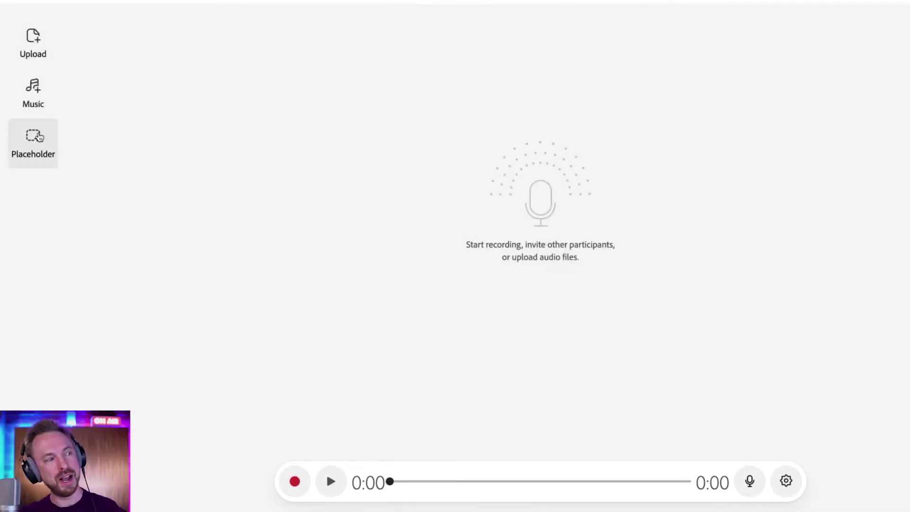
left_click(33, 140)
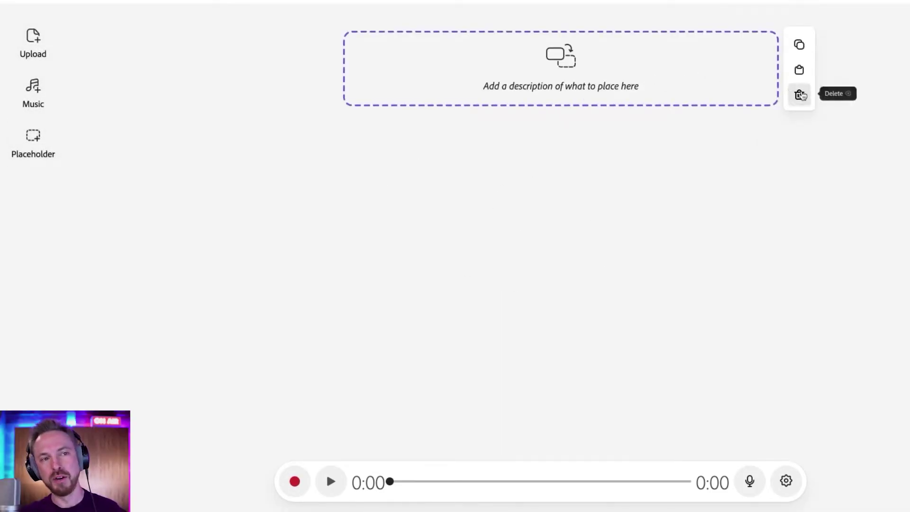
left_click(799, 94)
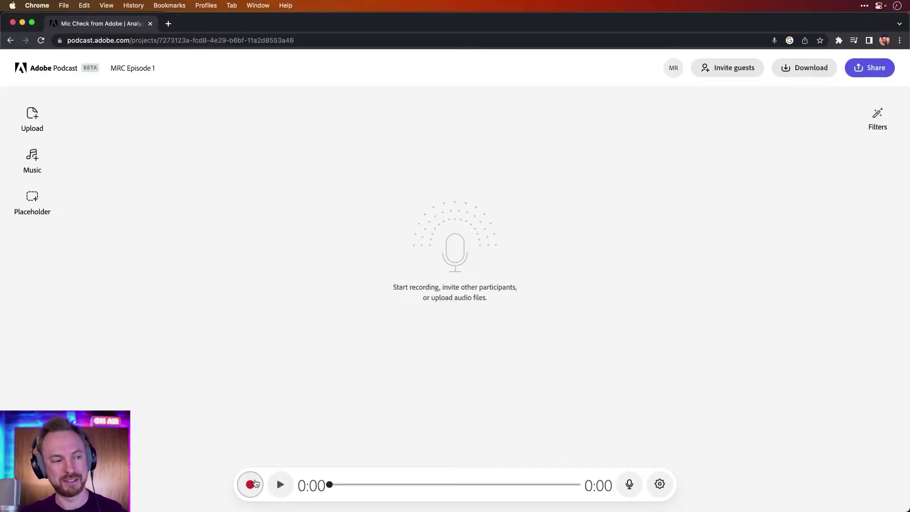
Record a 0:19 voice clip and upload it to the project.
left_click(252, 484)
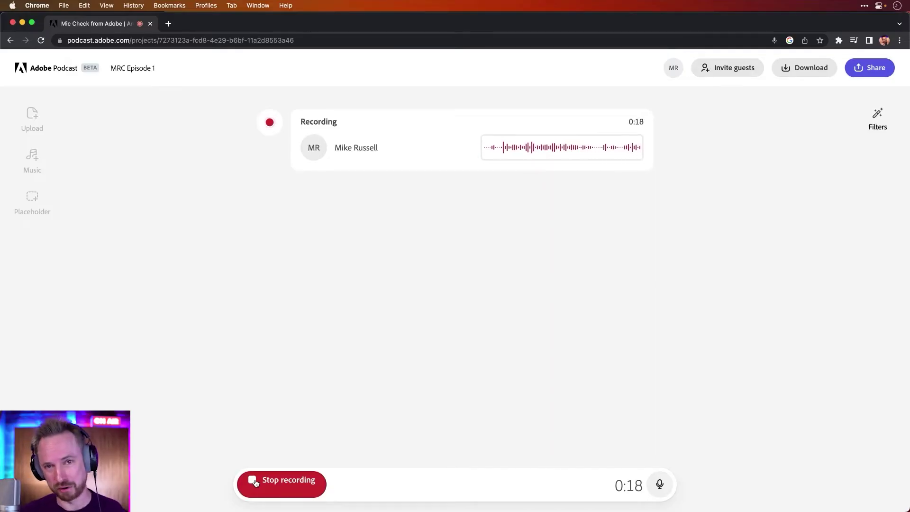
left_click(255, 483)
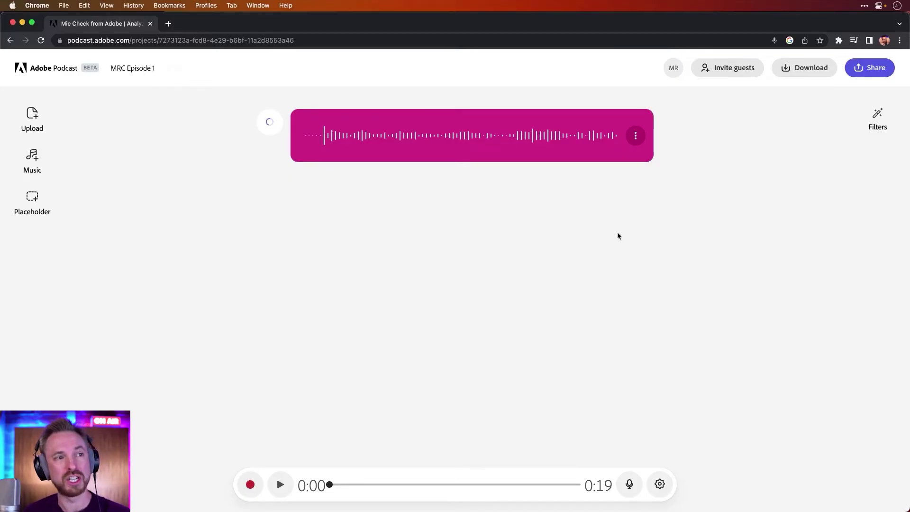
Delete the phrase 'I made a mistake.' from the clip's transcript.
left_click(635, 136)
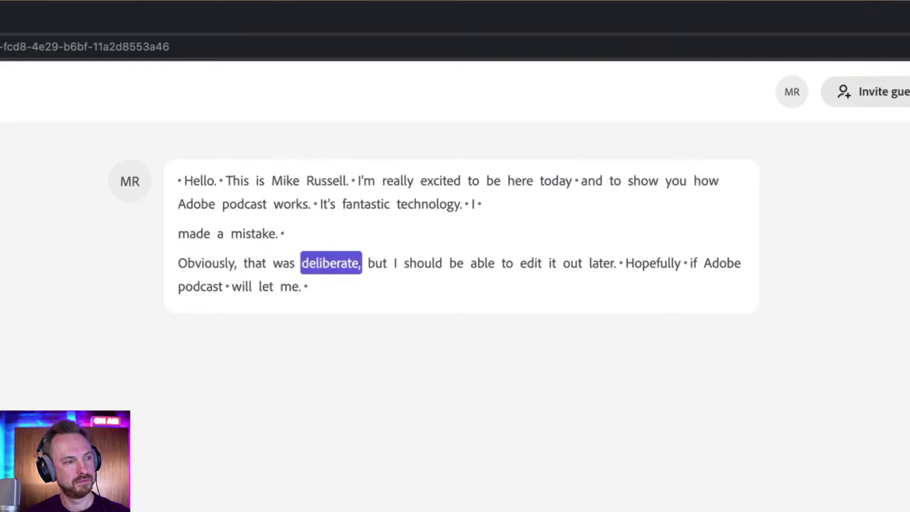
left_click_drag(475, 202, 471, 204)
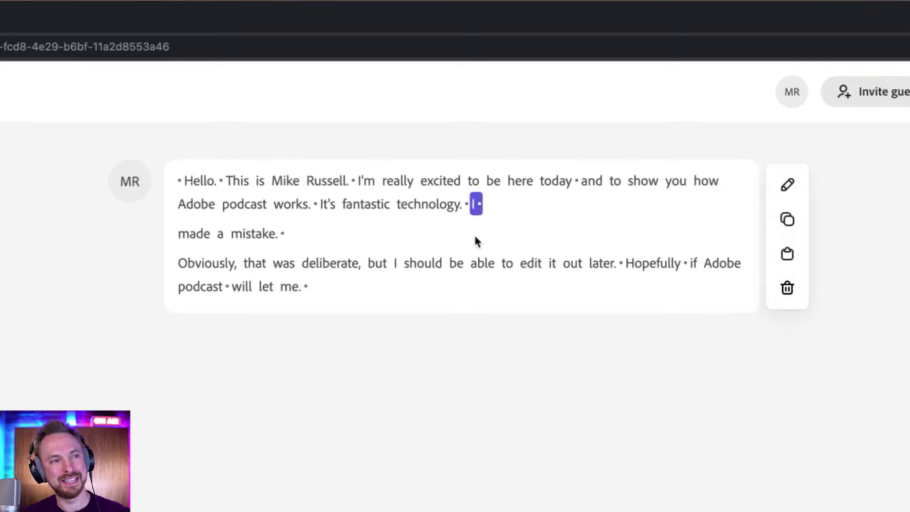
left_click(365, 204, "shift")
mouse_move(282, 233)
left_mouse_down()
mouse_move(295, 232)
mouse_move(190, 233)
mouse_move(470, 205)
left_mouse_up()
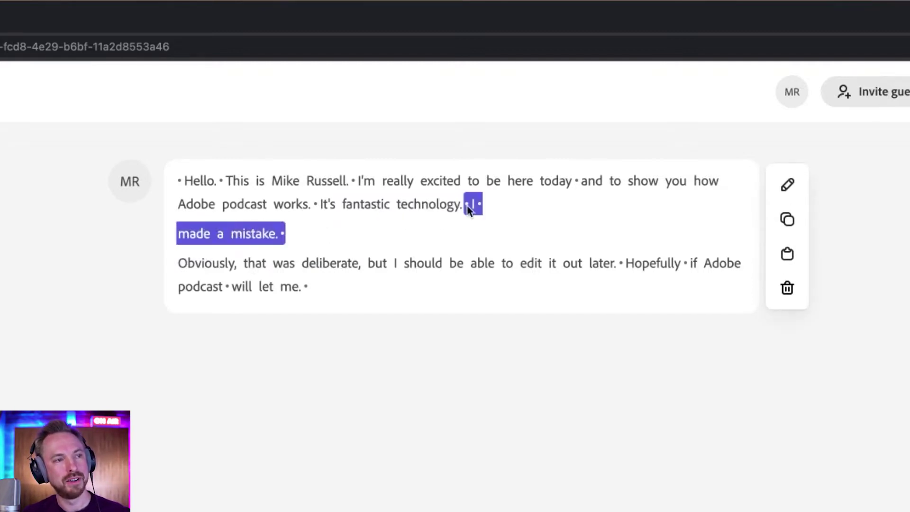
left_click(782, 290)
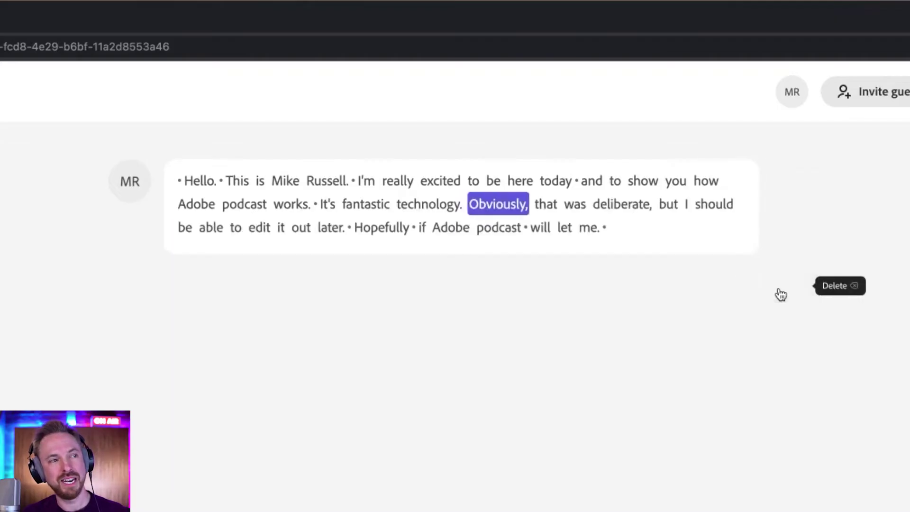
Delete the word 'Hopefully' and play the audio from 'able'.
left_click(326, 205)
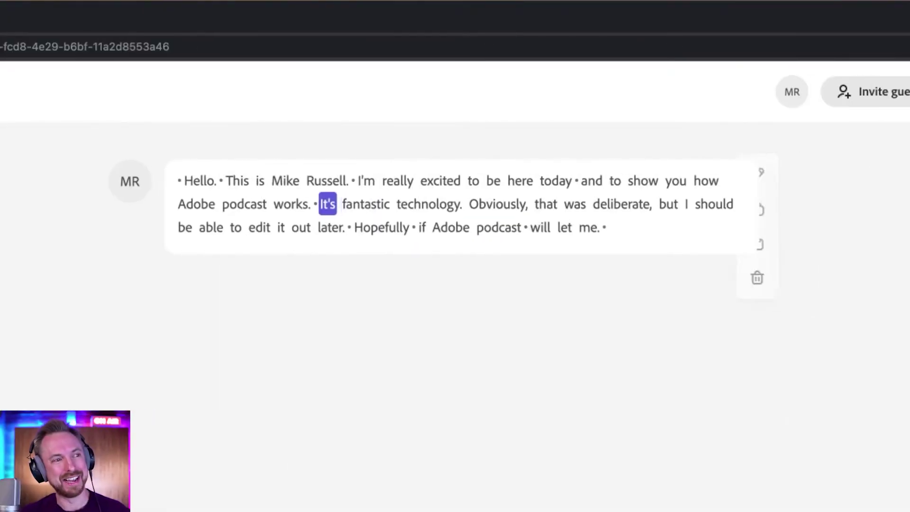
left_click(366, 204)
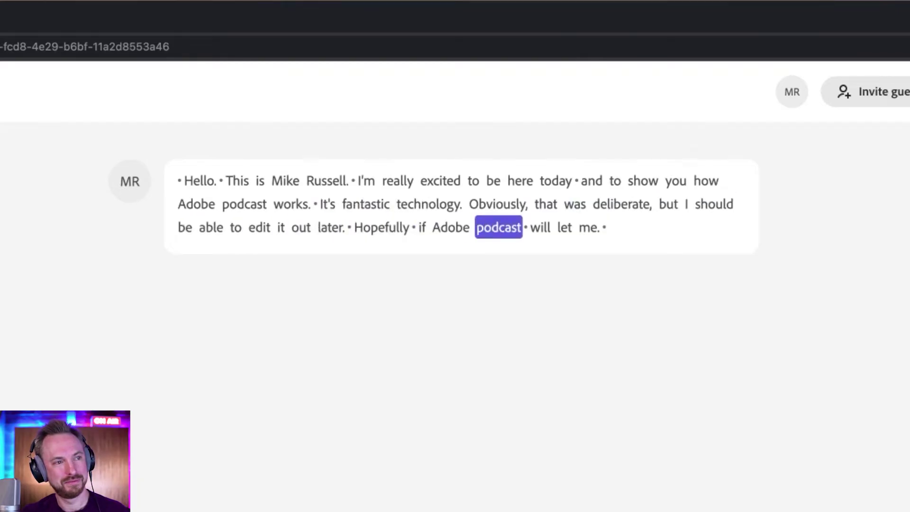
double_click(370, 229)
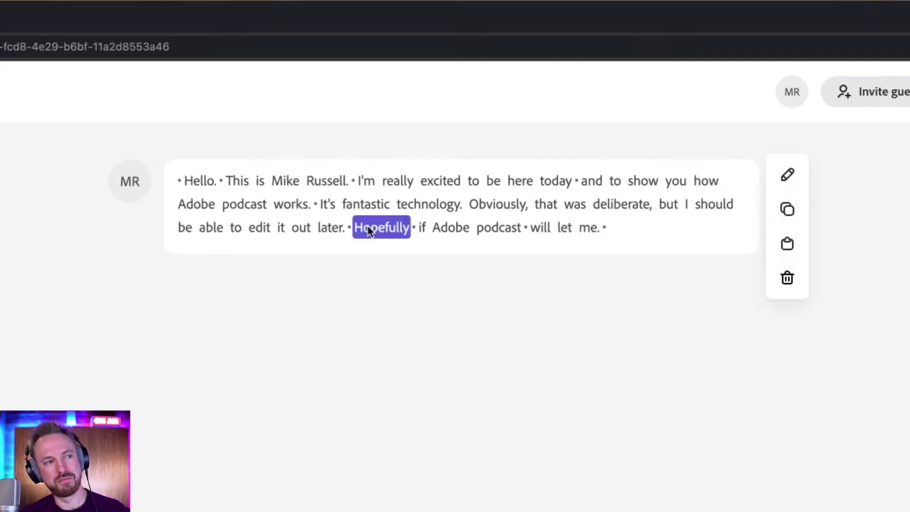
left_click(795, 287)
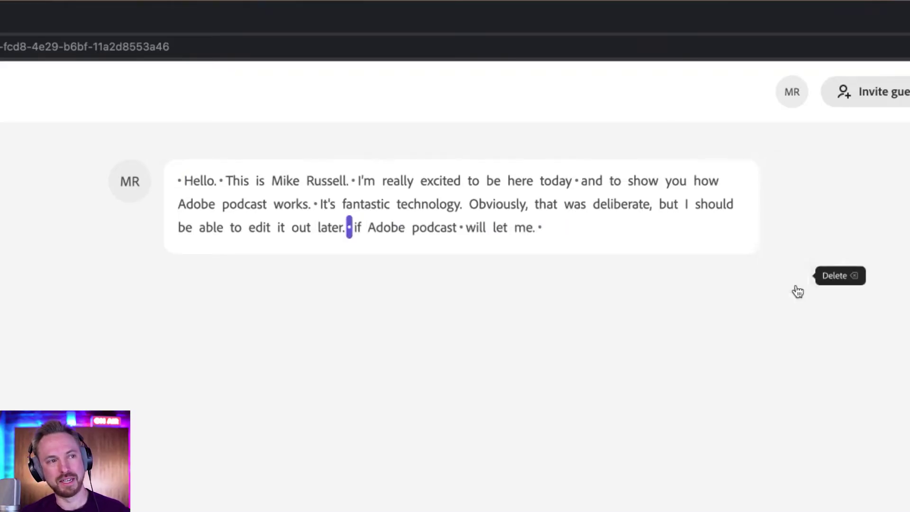
double_click(219, 231)
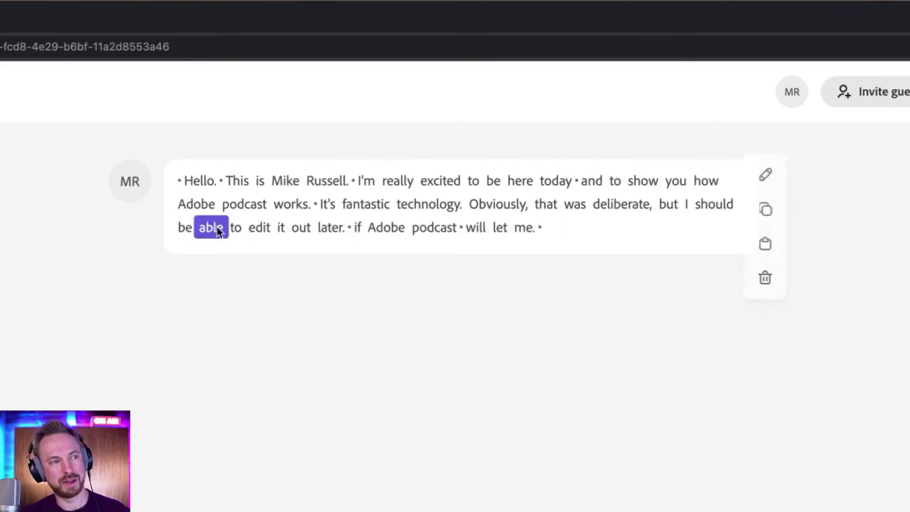
key("space")
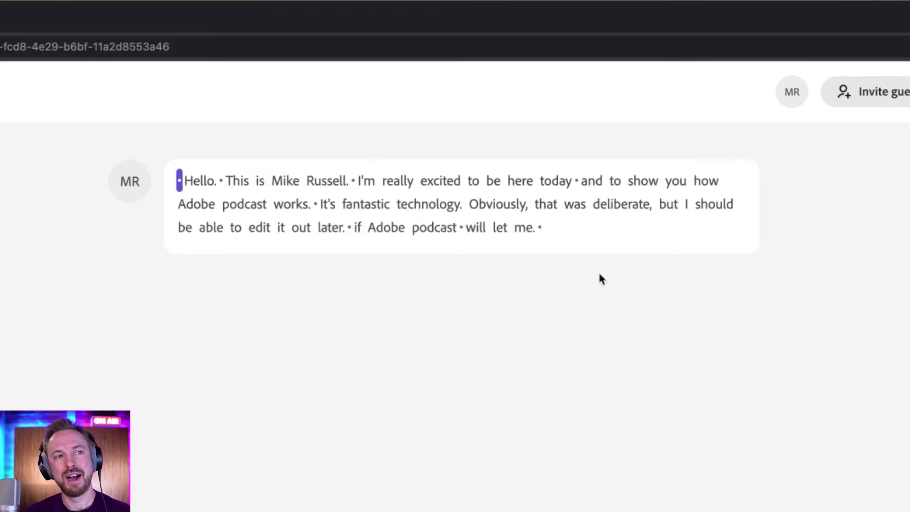
Copy 'deliberate,' and paste it after 'me.', then play from before 'will'.
double_click(622, 204)
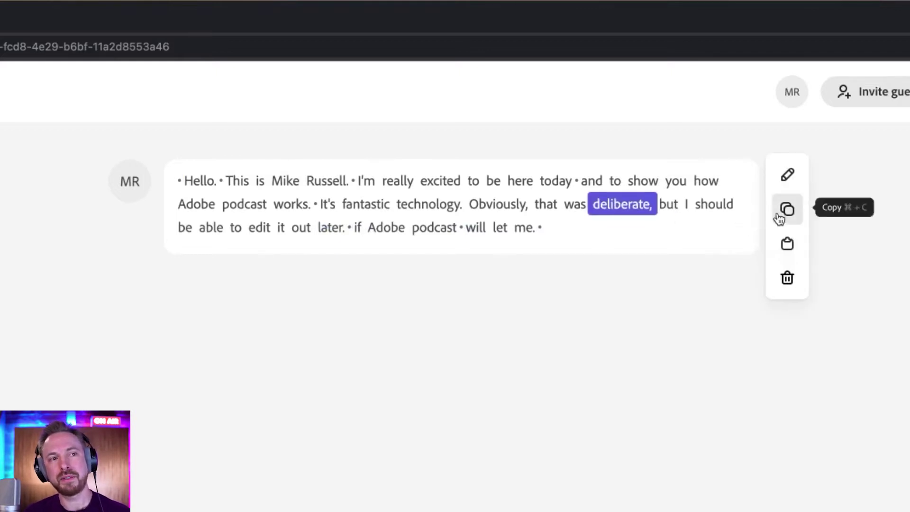
left_click(781, 216)
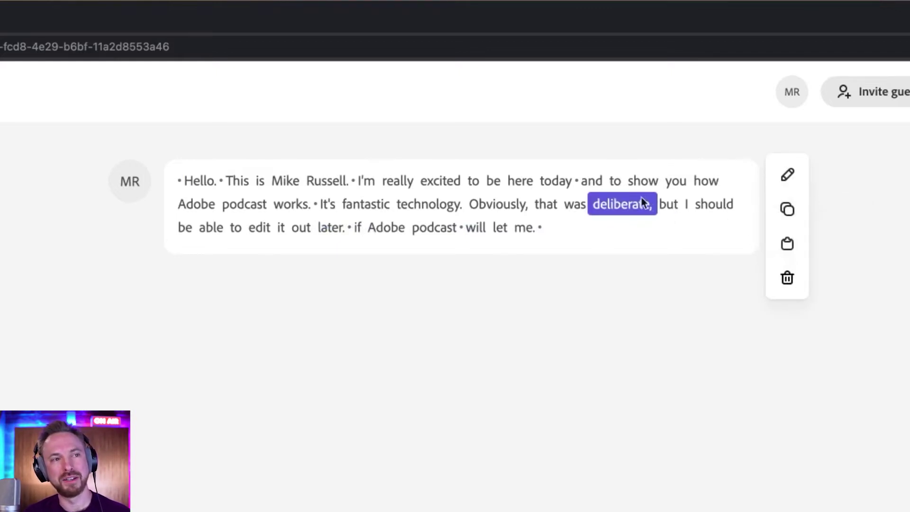
left_click(656, 205)
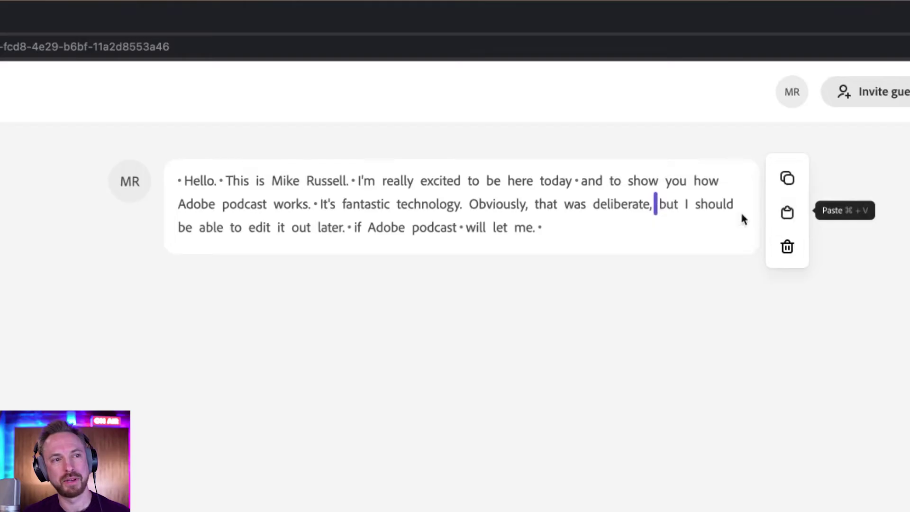
left_click_drag(656, 206, 645, 208)
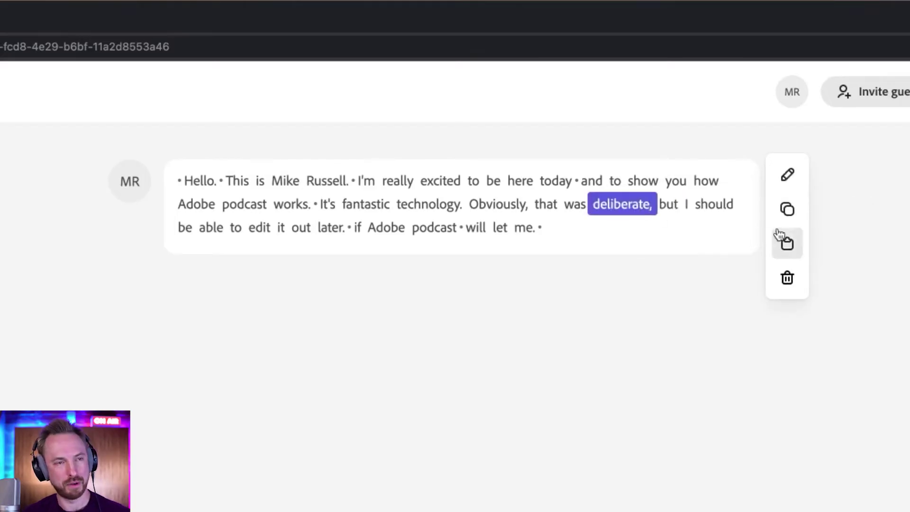
left_click(542, 229)
left_click(791, 210)
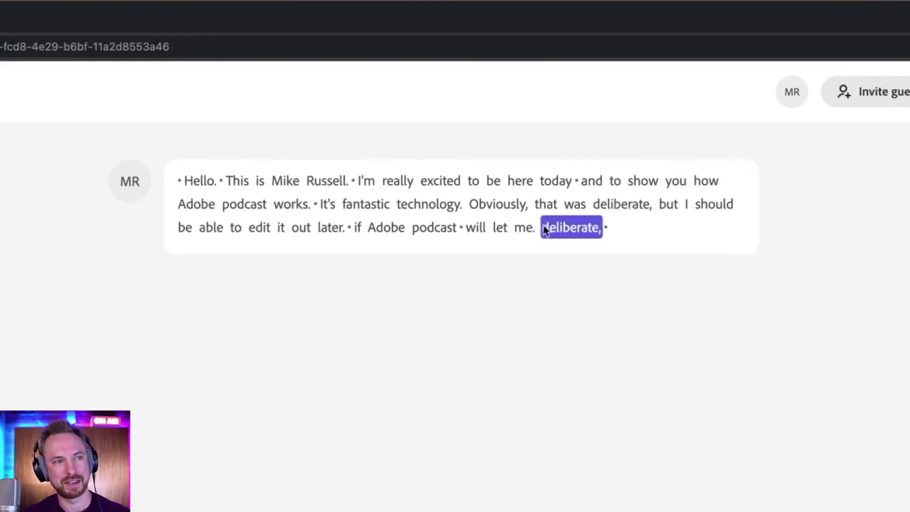
left_click(462, 229)
key("space")
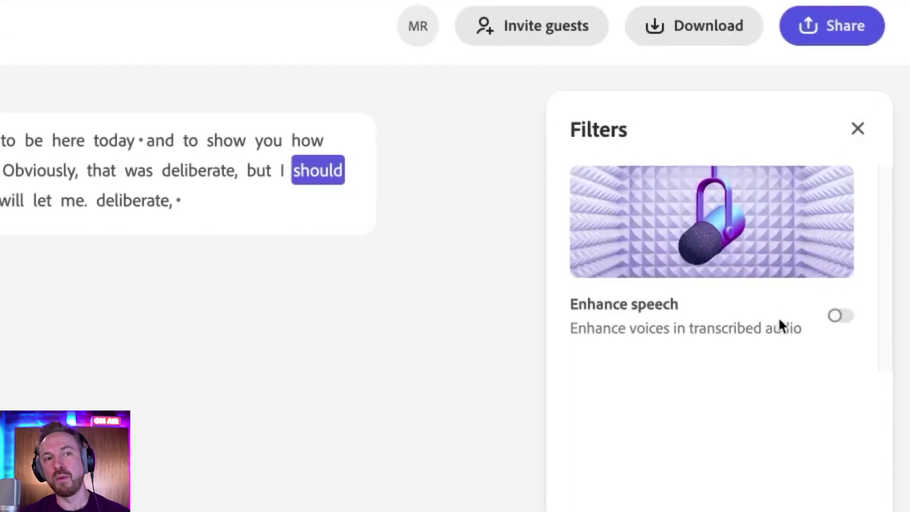
Close the Filters panel and open the Welcome to Adobe Podcast sample project.
left_click(858, 128)
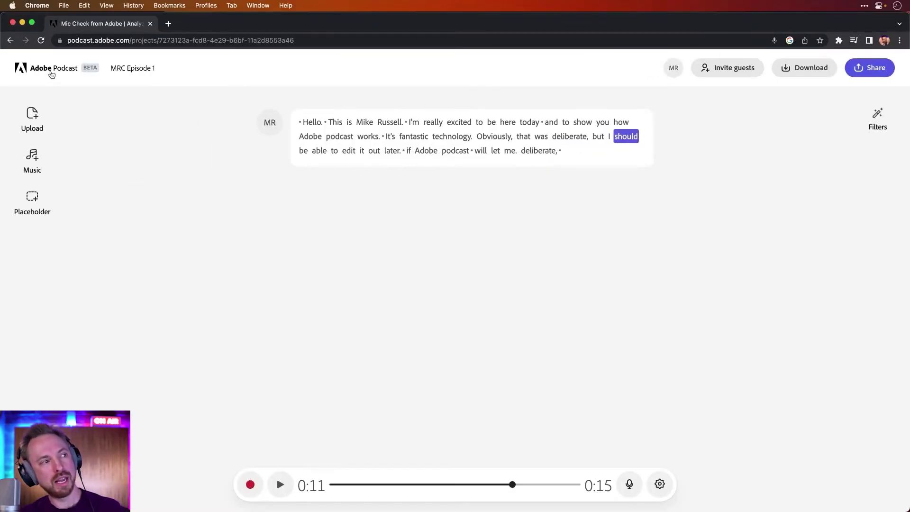
left_click(51, 72)
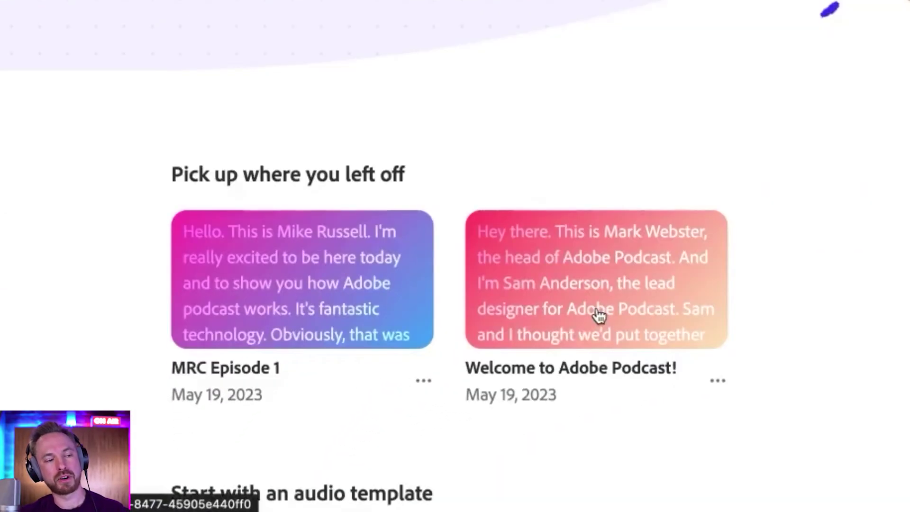
left_click(381, 418)
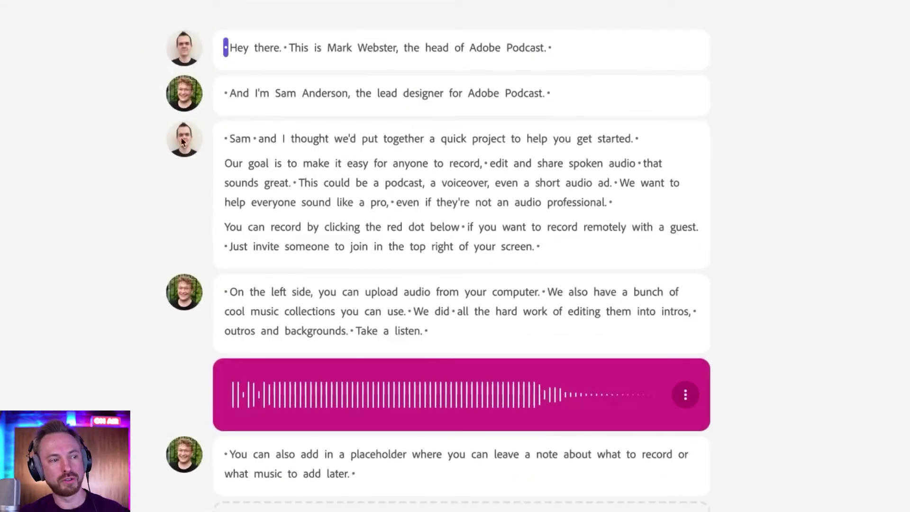
scroll(271, 418, "down", 5)
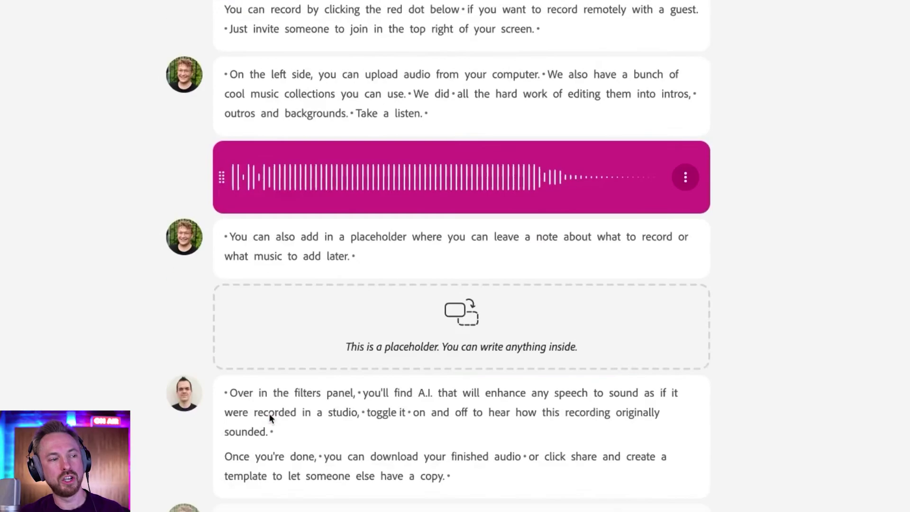
scroll(271, 418, "down", 1)
scroll(271, 418, "up", 5)
scroll(271, 418, "up", 1)
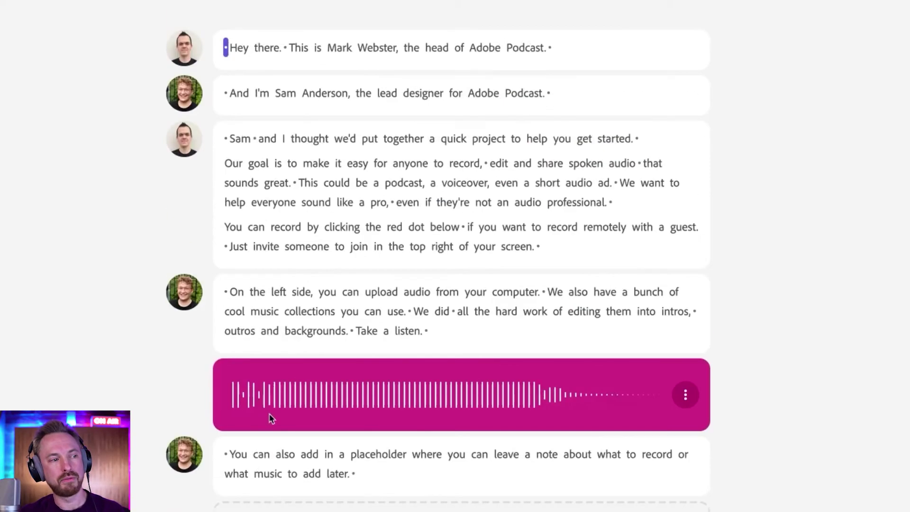
Try selecting words, a pause and the 'On the left side' sentences in the sample transcript.
left_click_drag(252, 314, 265, 279)
double_click(257, 291)
left_click_drag(187, 285, 205, 267)
left_click(227, 293)
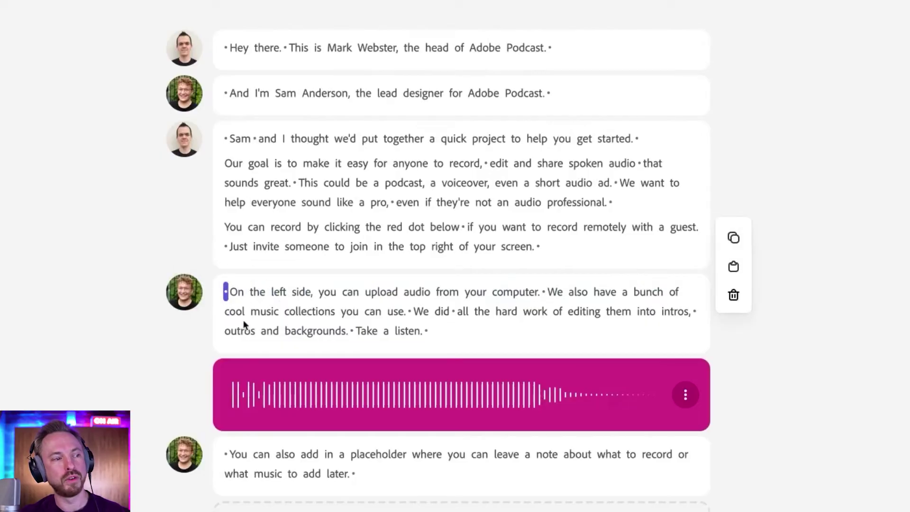
left_click_drag(239, 294, 409, 314)
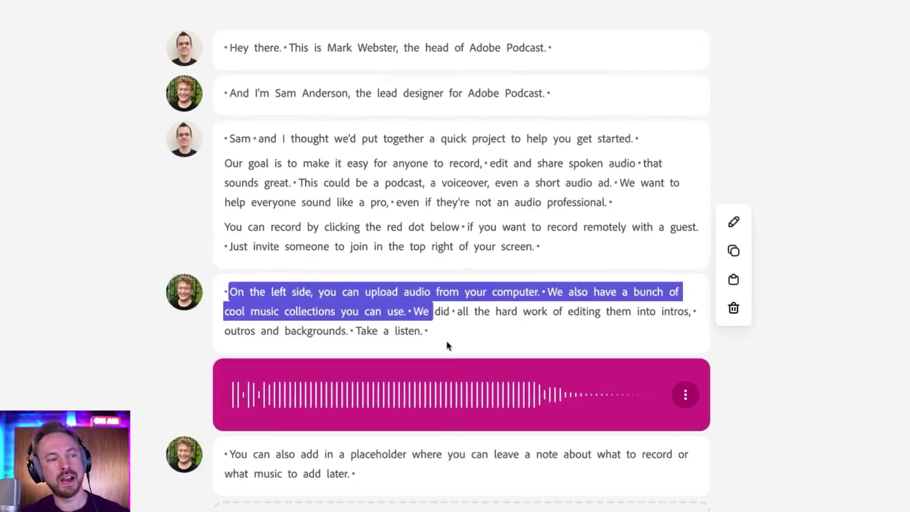
scroll(343, 276, "down", 6)
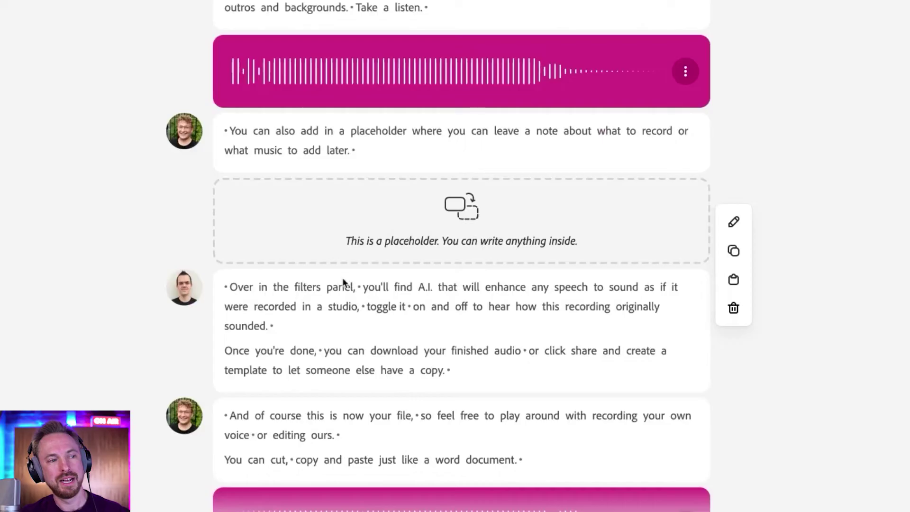
scroll(385, 385, "down", 3)
scroll(386, 390, "up", 9)
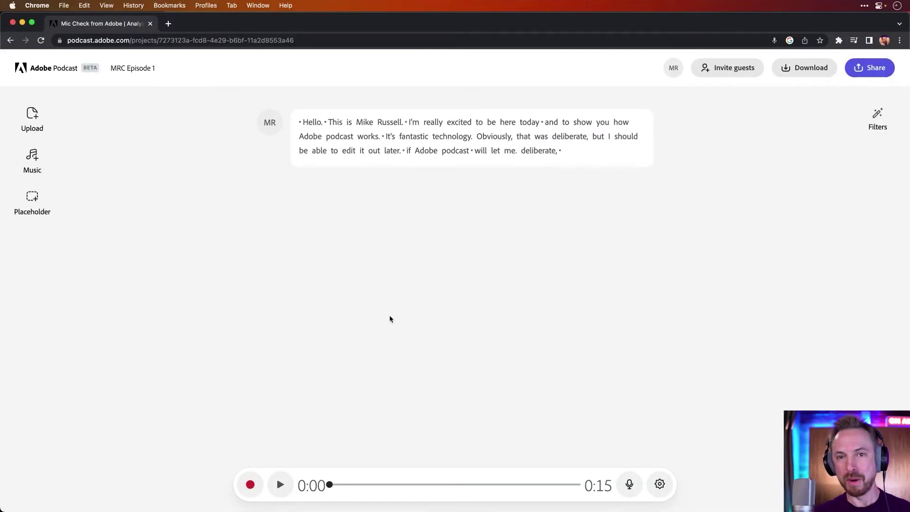
Add the Particle collection's High energy (long) intro from the music library.
left_click(31, 160)
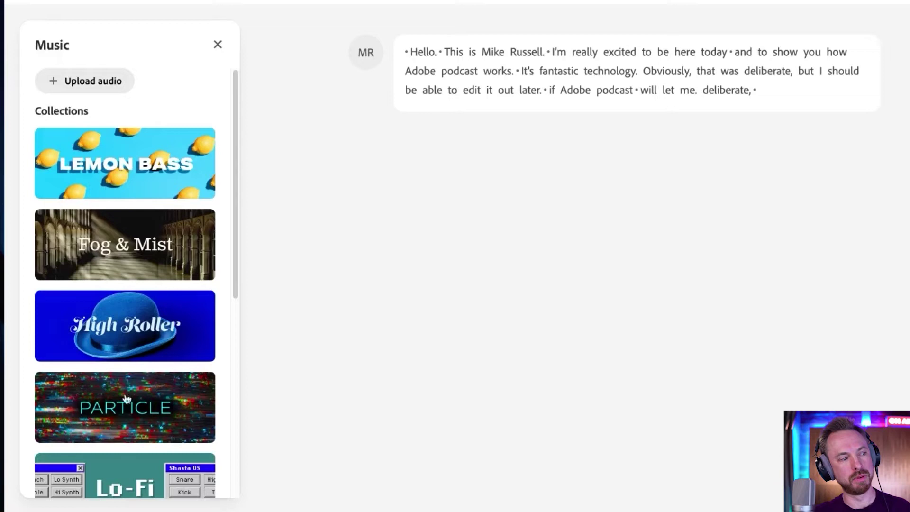
left_click(126, 409)
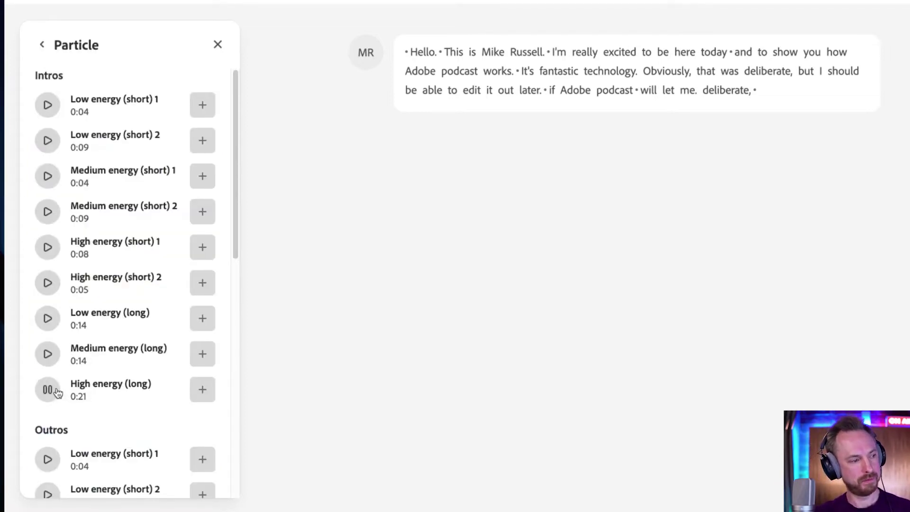
left_click(200, 395)
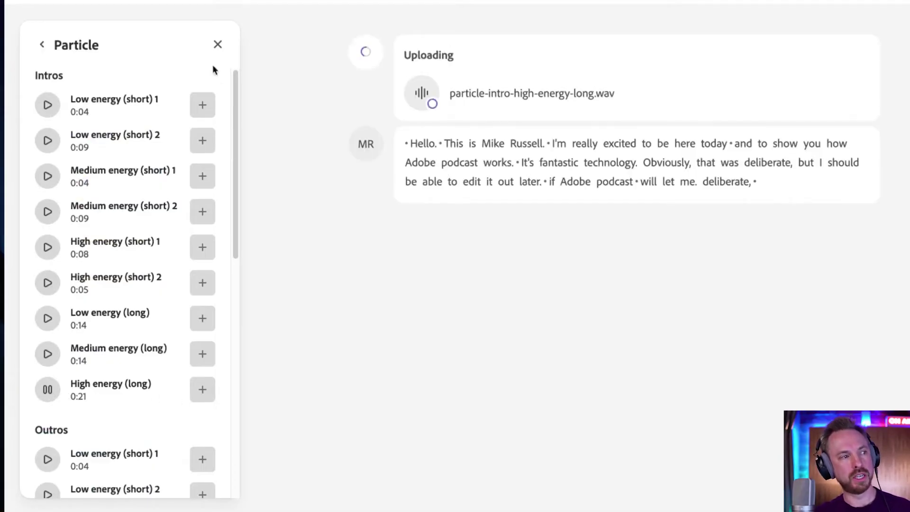
left_click(218, 44)
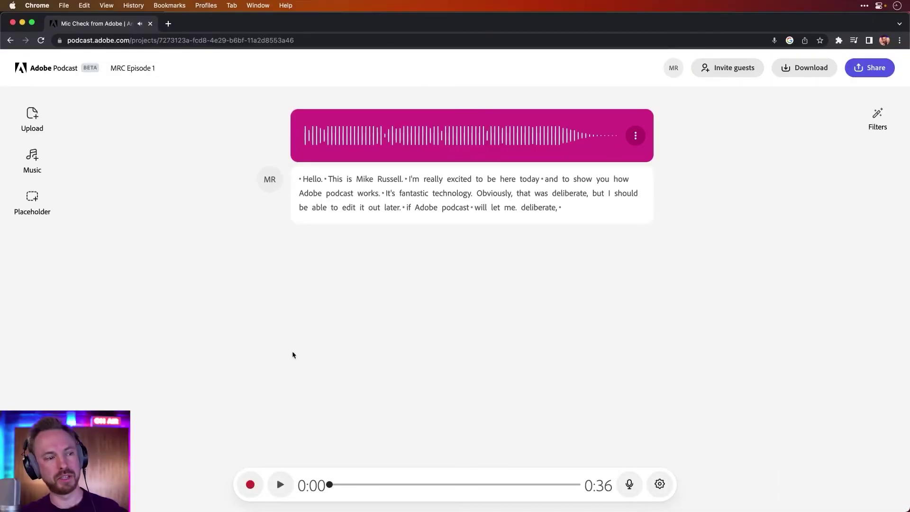
Play the project, switch the music clip to Set as background, and rewind to the start.
left_click(280, 484)
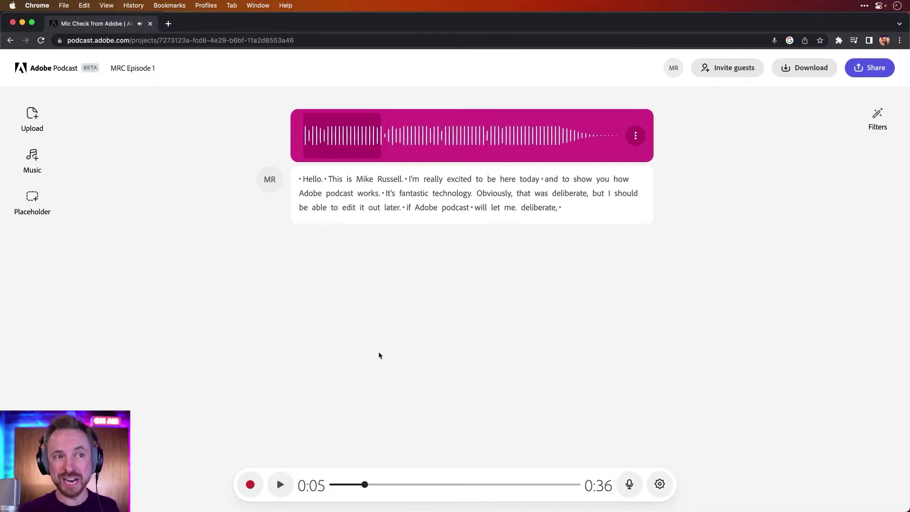
left_click(635, 137)
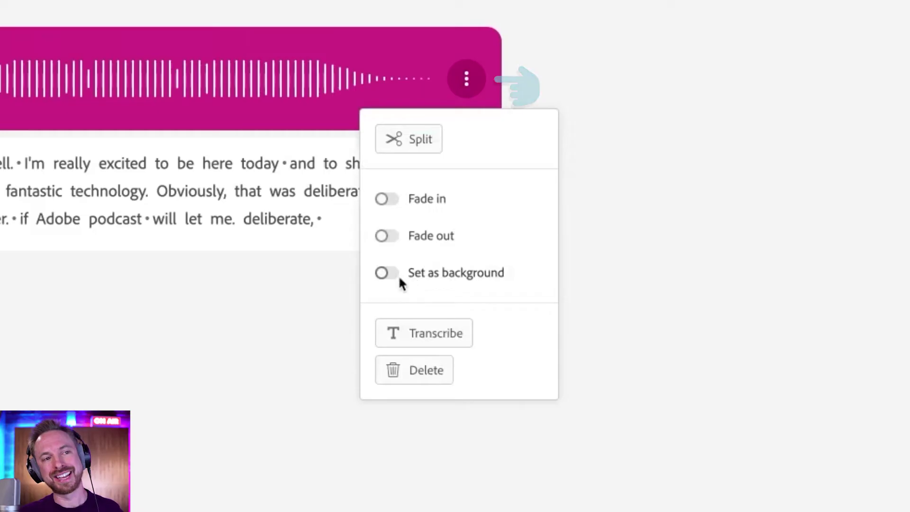
left_click(380, 274)
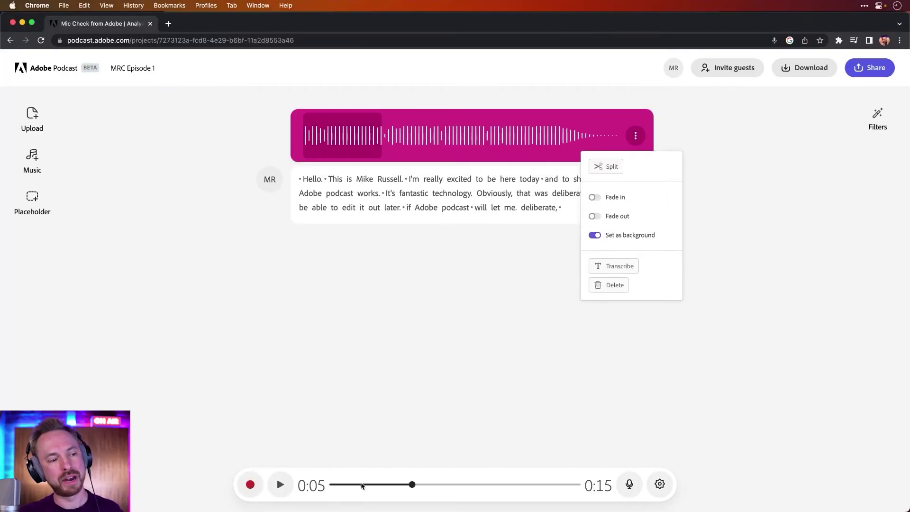
left_click(326, 489)
left_click(330, 484)
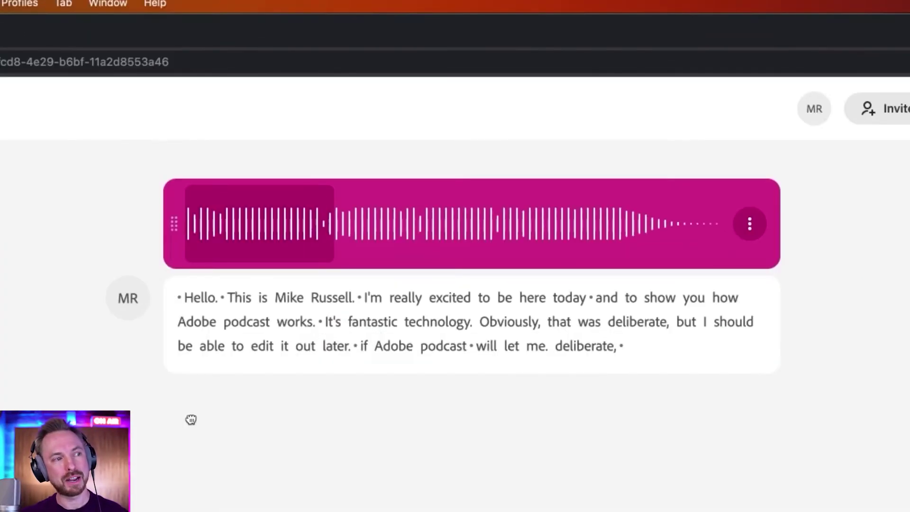
Drag the music clip below the transcript, then scroll the home page to Enhance speech.
left_click_drag(191, 419, 185, 378)
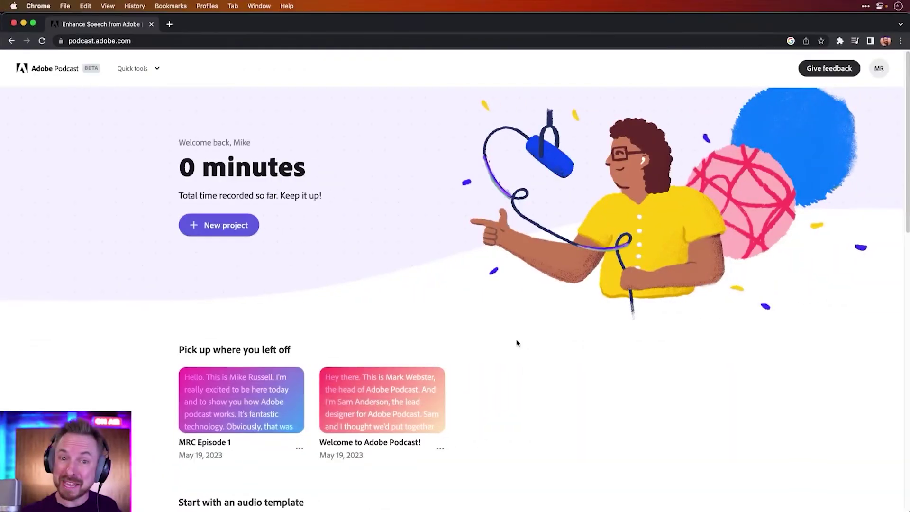
scroll(517, 342, "down", 7)
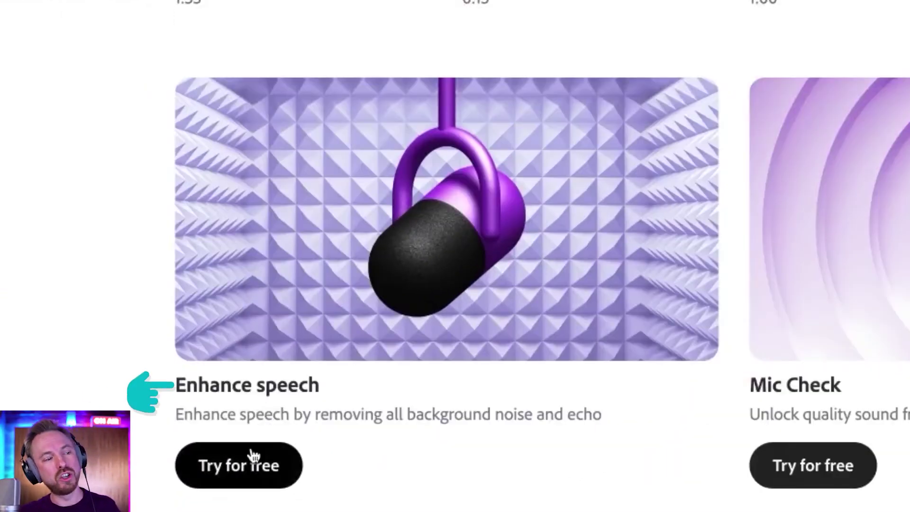
Upload Echo.wav to Enhance speech, then toggle enhancement off to preview the original.
left_click(215, 501)
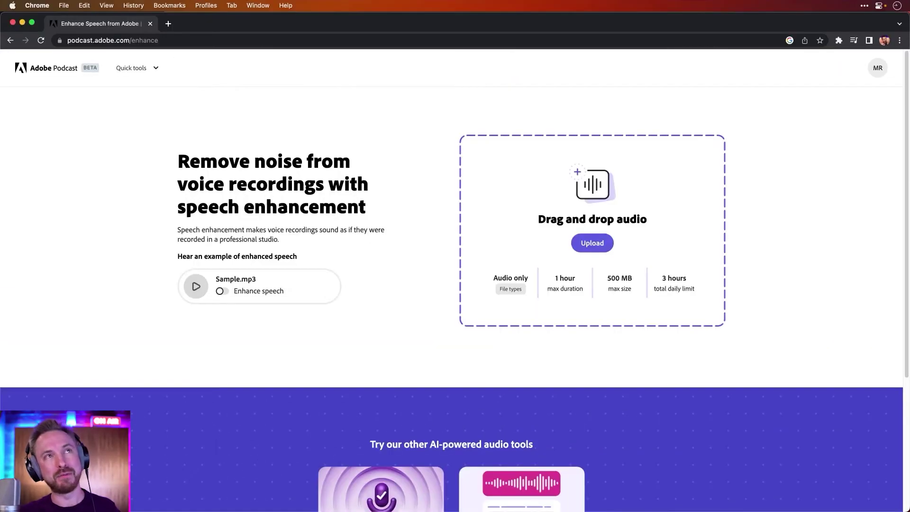
left_click_drag(564, 50, 548, 190)
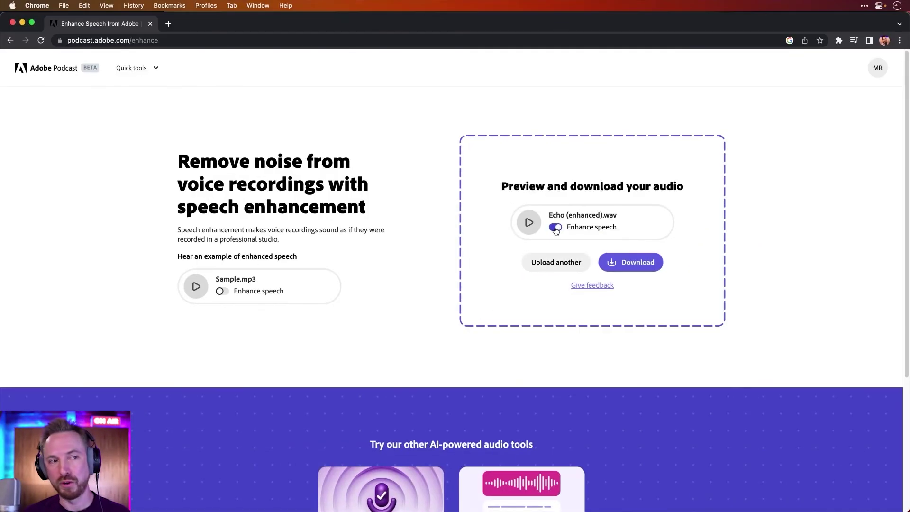
left_click(556, 229)
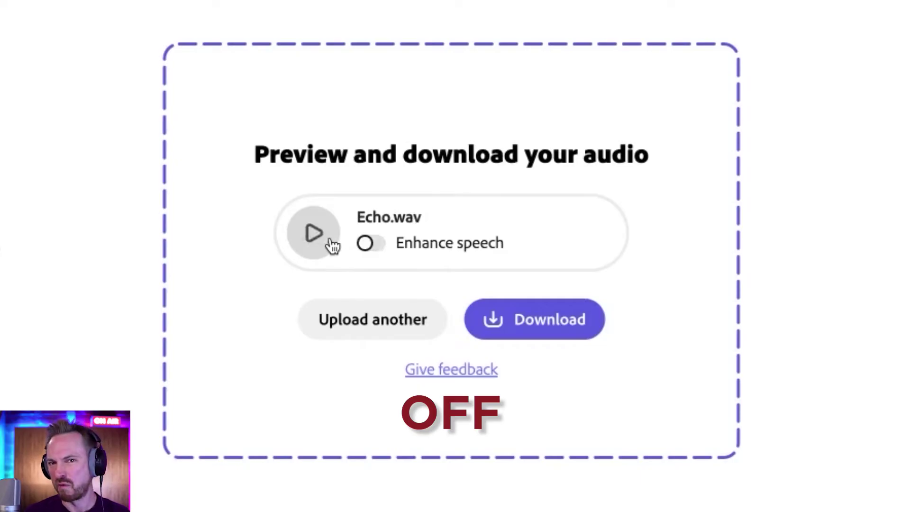
Play Echo.wav unenhanced, switch Enhance speech on mid-playback, then pause to compare.
left_click(368, 244)
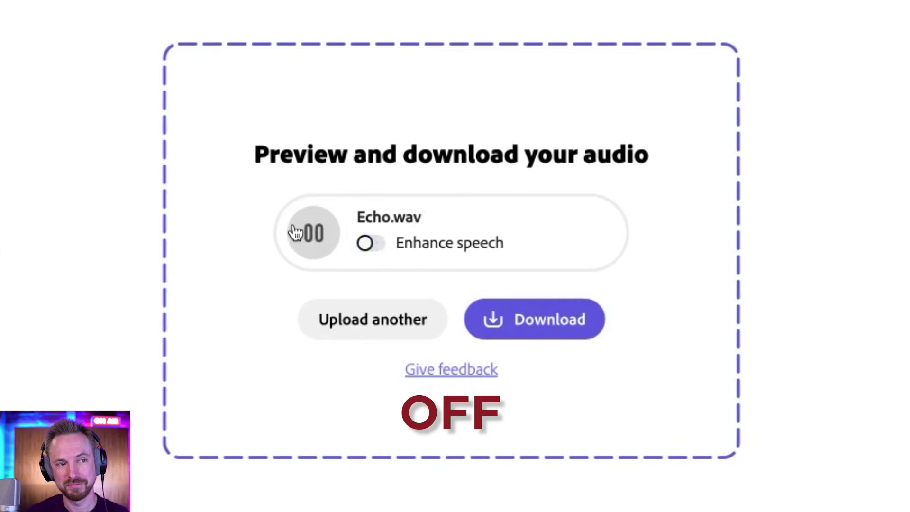
left_click(374, 247)
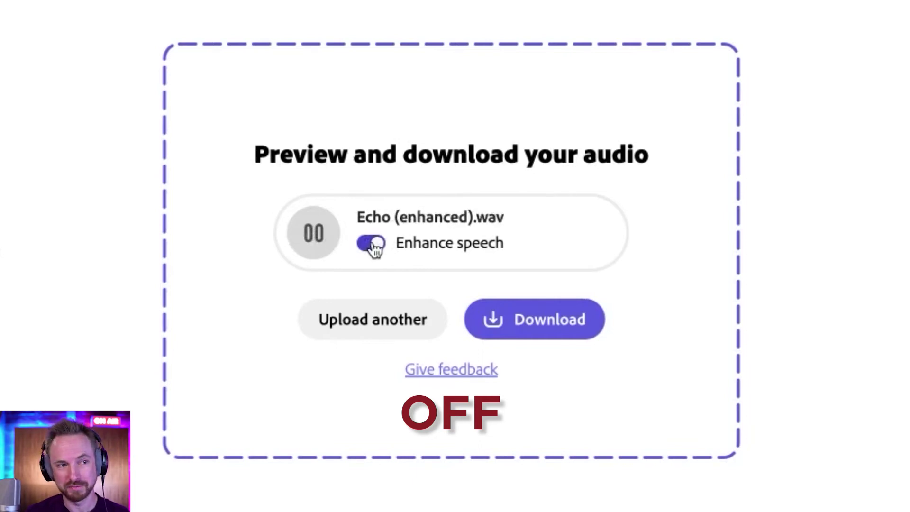
left_click(312, 244)
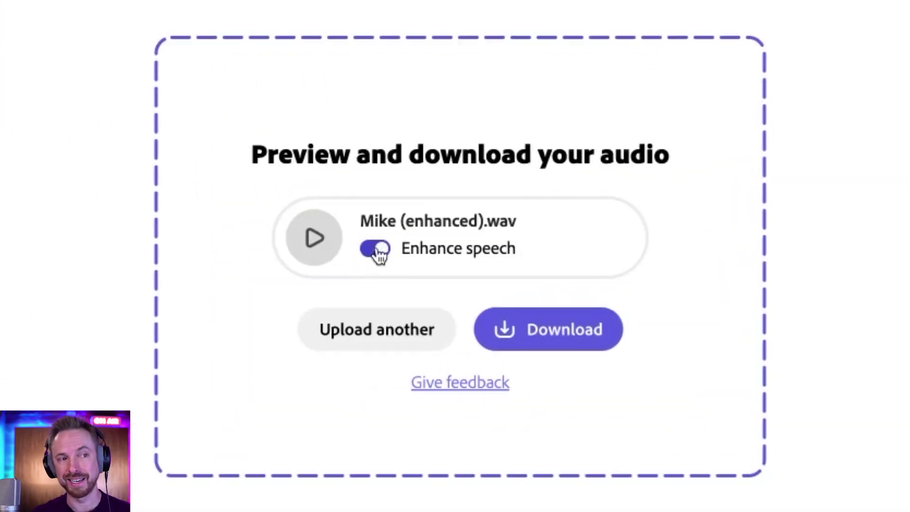
Play the enhanced preview of 'Mike (enhanced).wav'.
left_click(311, 246)
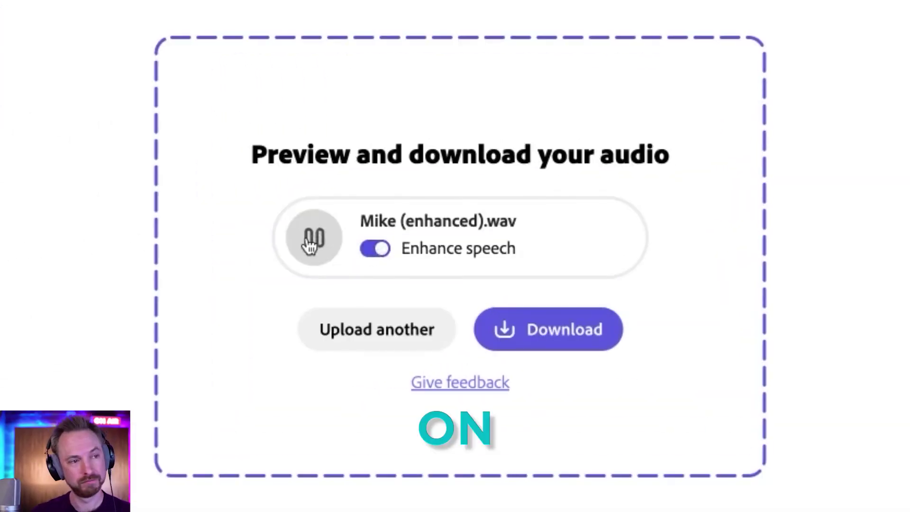